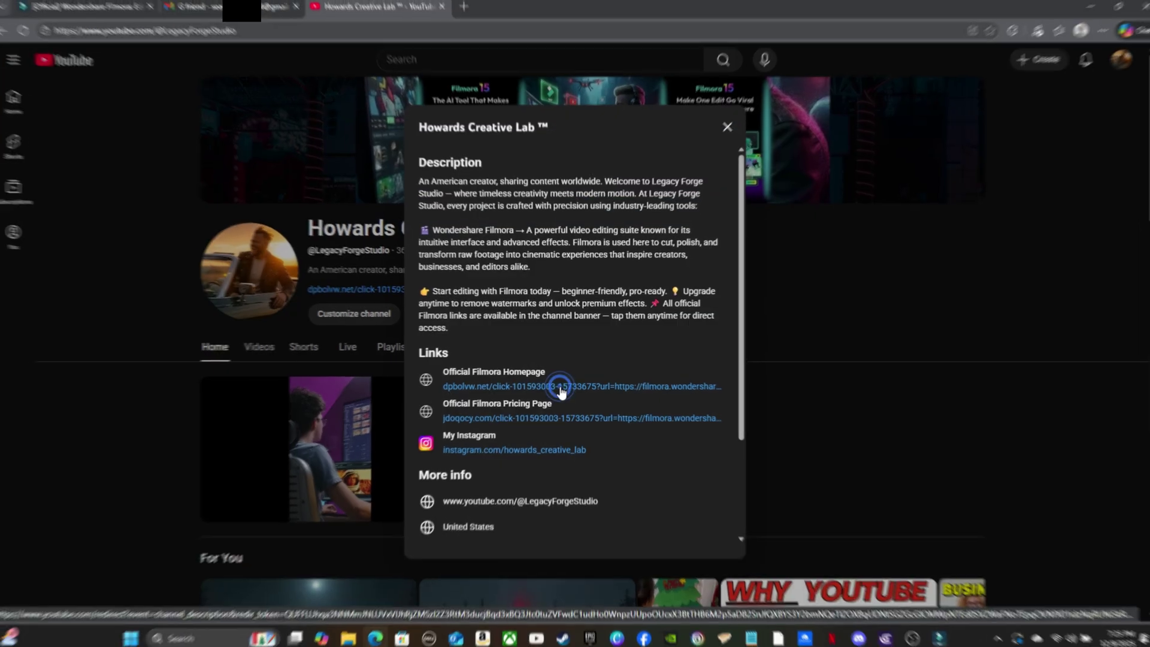
Step: From the official Filmora homepage, download the Windows version of the Filmora 15 installer
{"action": "left_click", "coordinate": [561, 386]}
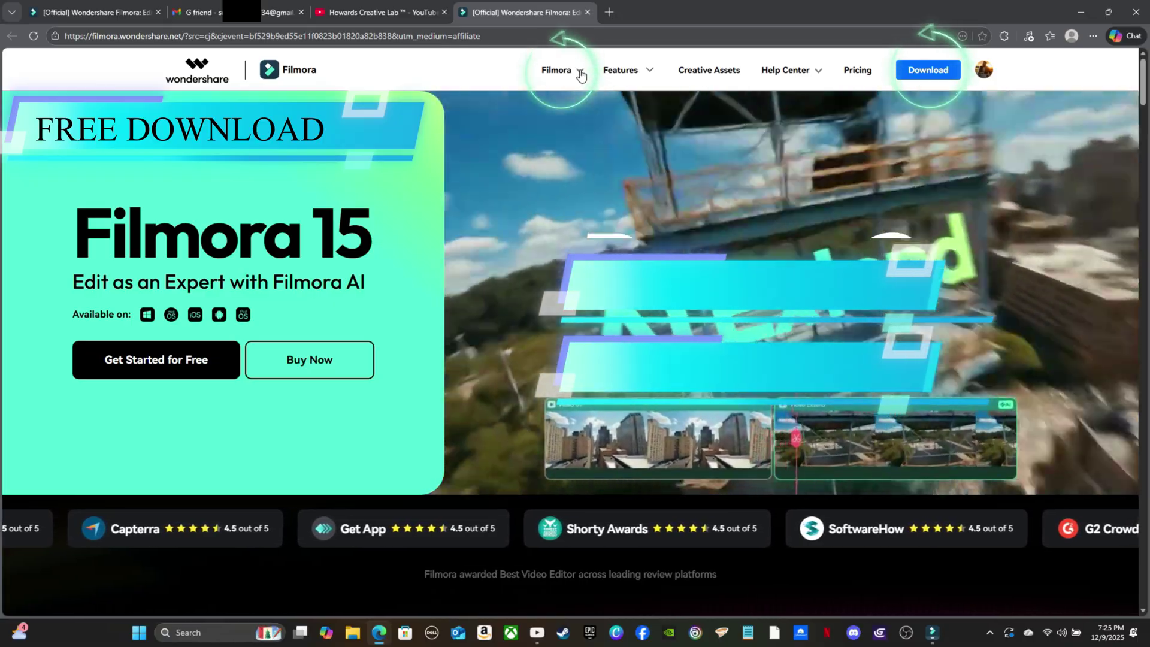
{"action": "left_click", "coordinate": [580, 75]}
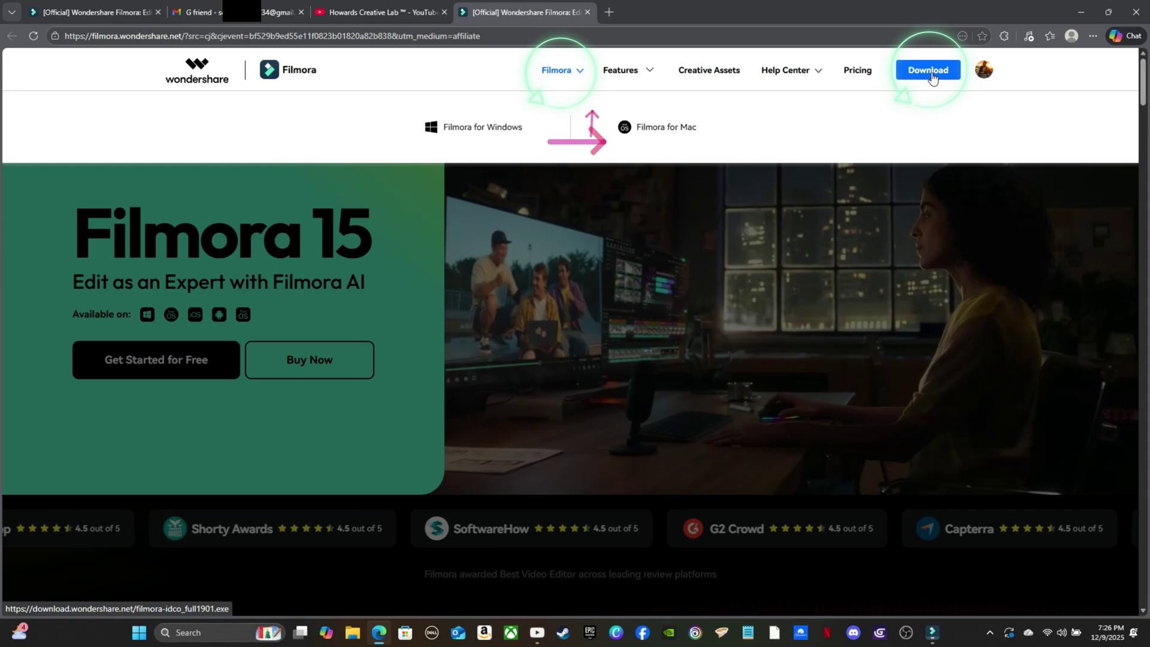
{"action": "left_click", "coordinate": [929, 70]}
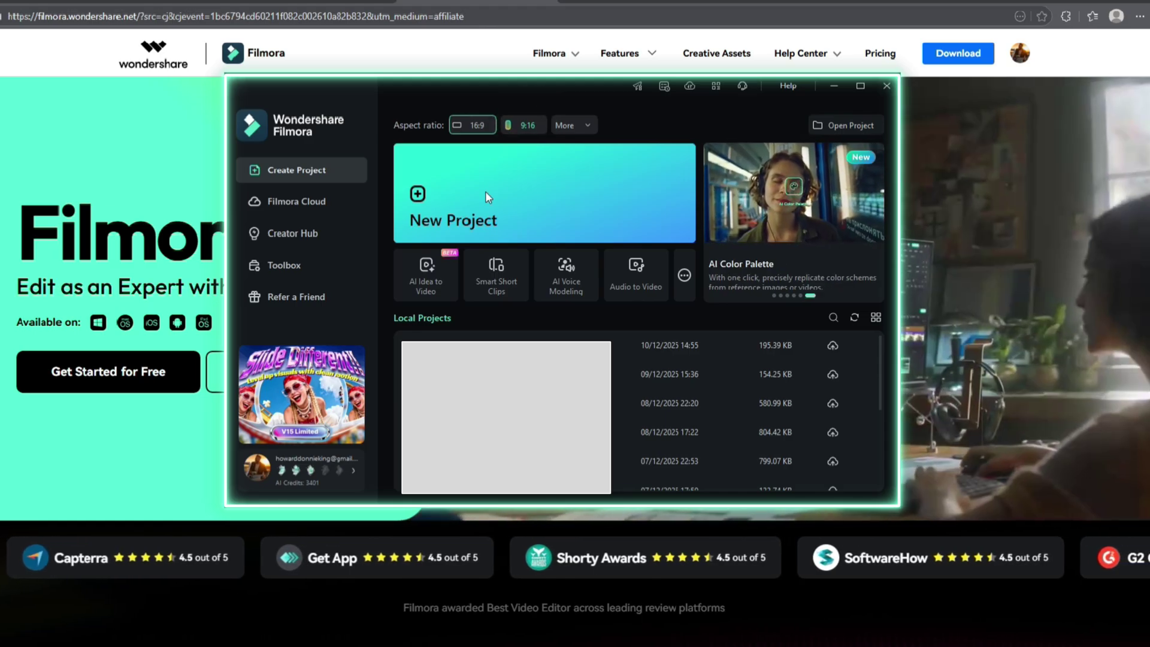
Step: Start a new project, import Viking sailing from Videos > Legacy Forge Studio YT > Viking Ambience video, and add the Norse music
{"action": "left_click", "coordinate": [485, 191]}
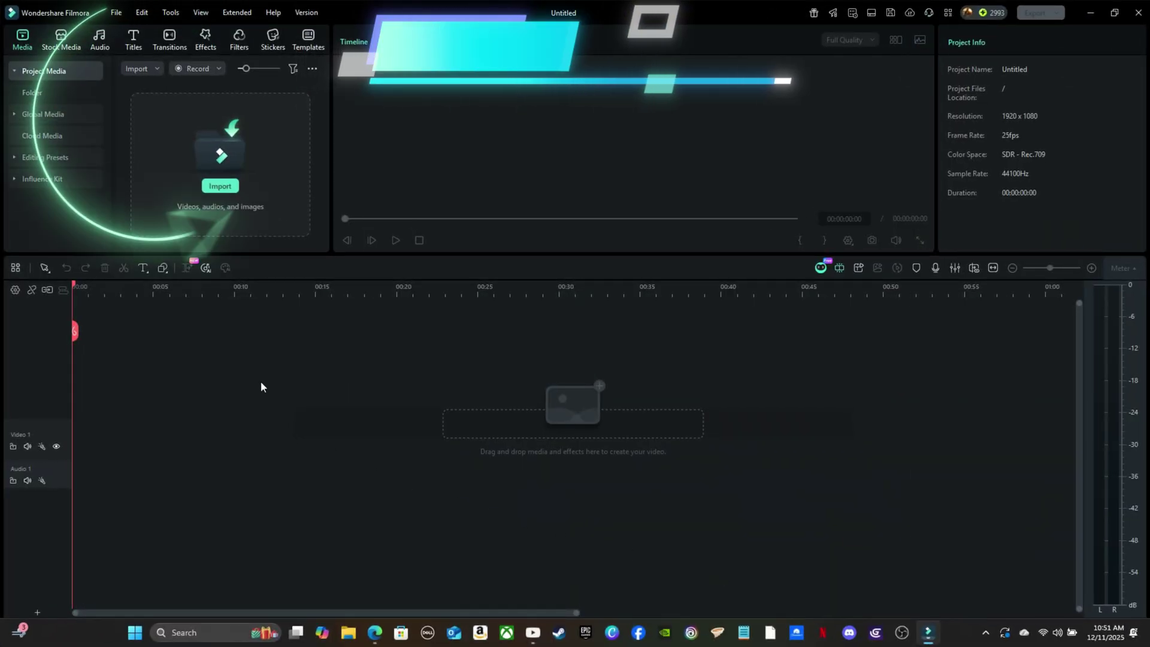
{"action": "left_click", "coordinate": [220, 186]}
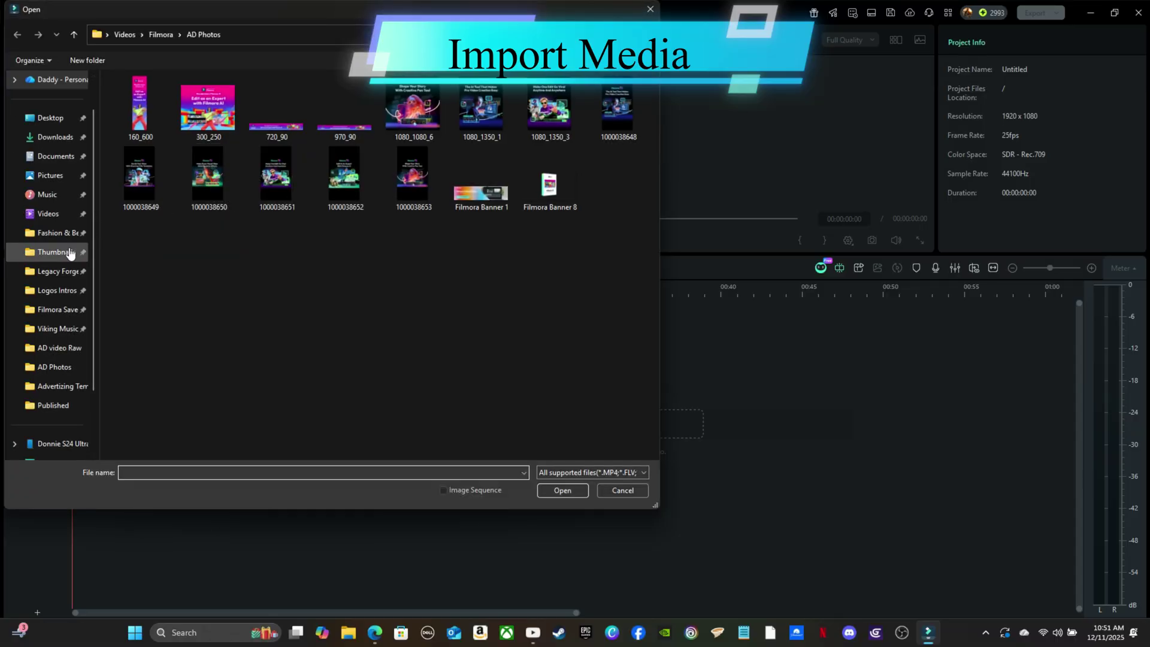
{"action": "left_click", "coordinate": [48, 214]}
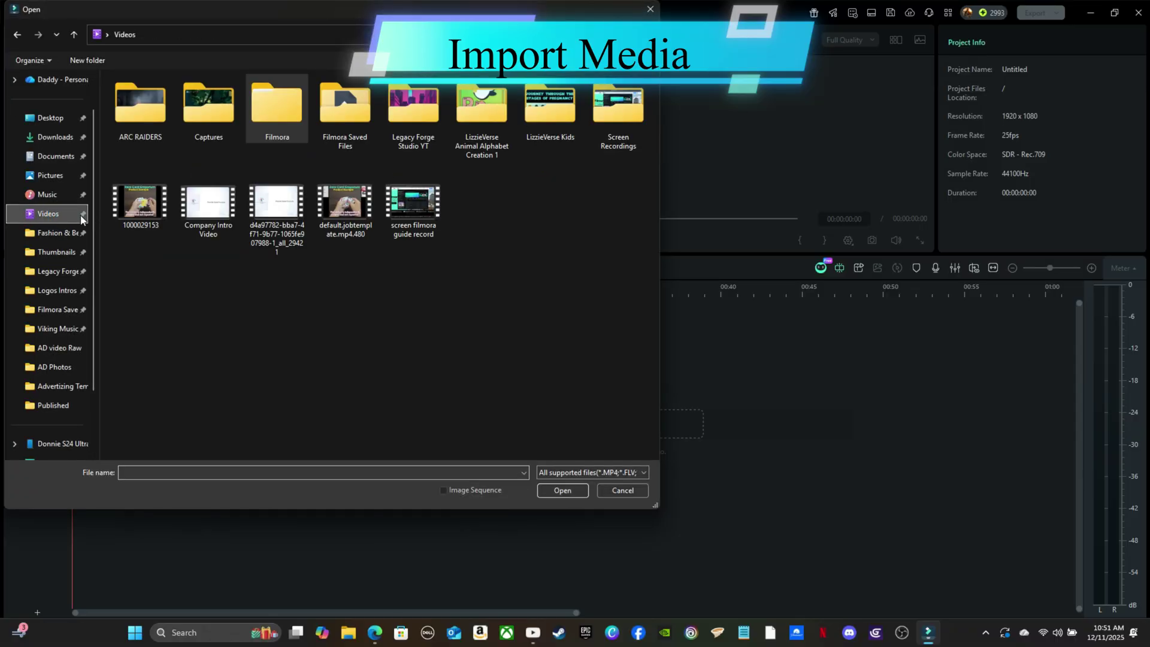
{"action": "double_click", "coordinate": [413, 111]}
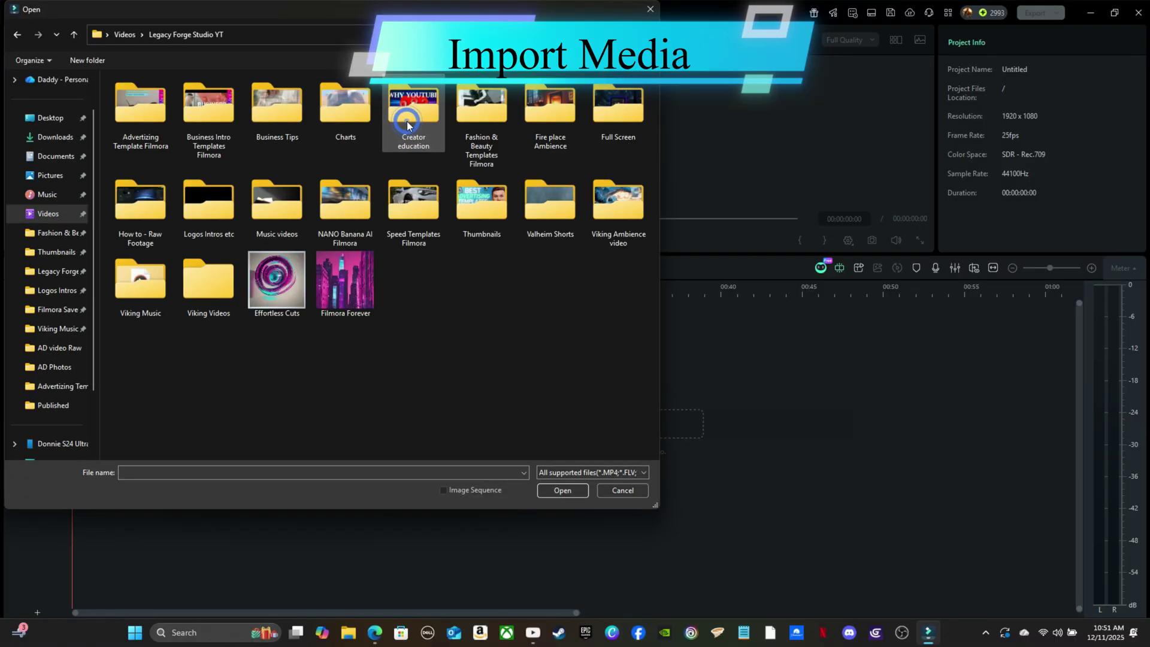
{"action": "double_click", "coordinate": [619, 203]}
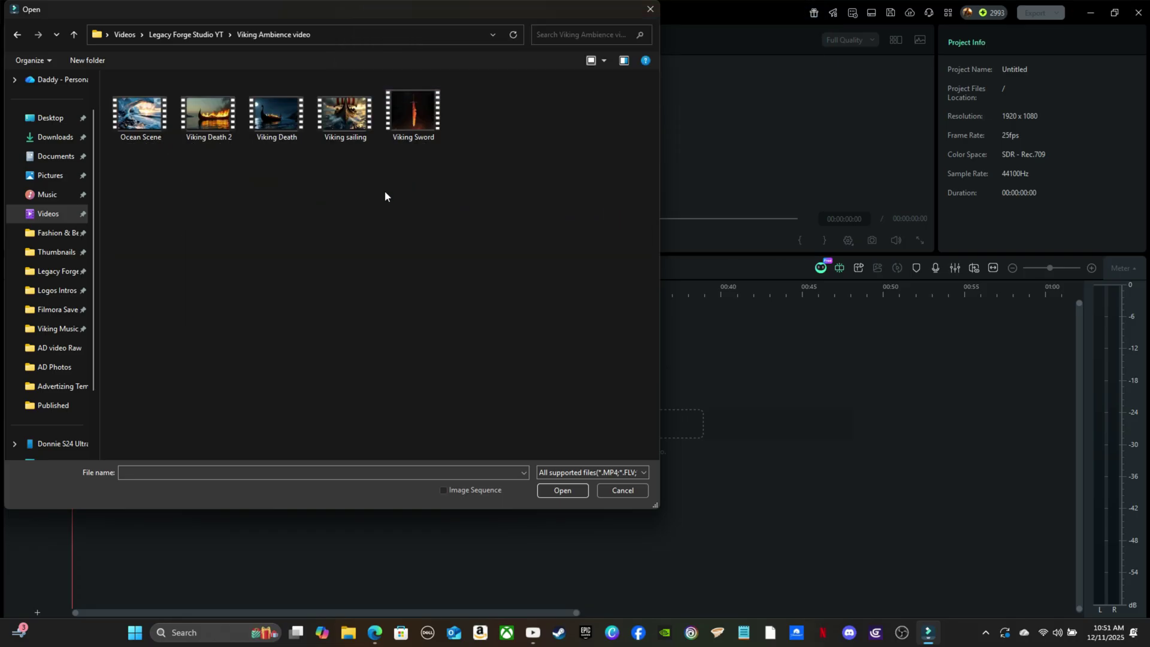
{"action": "double_click", "coordinate": [347, 119]}
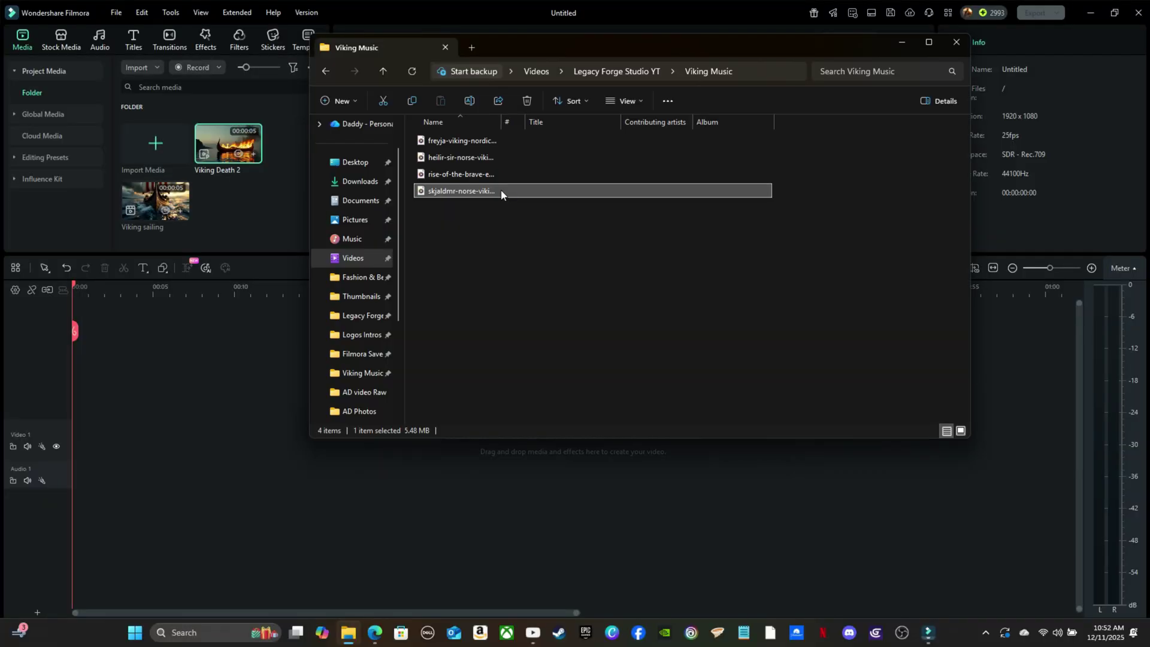
{"action": "left_click_drag", "start_coordinate": [500, 189], "coordinate": [171, 173]}
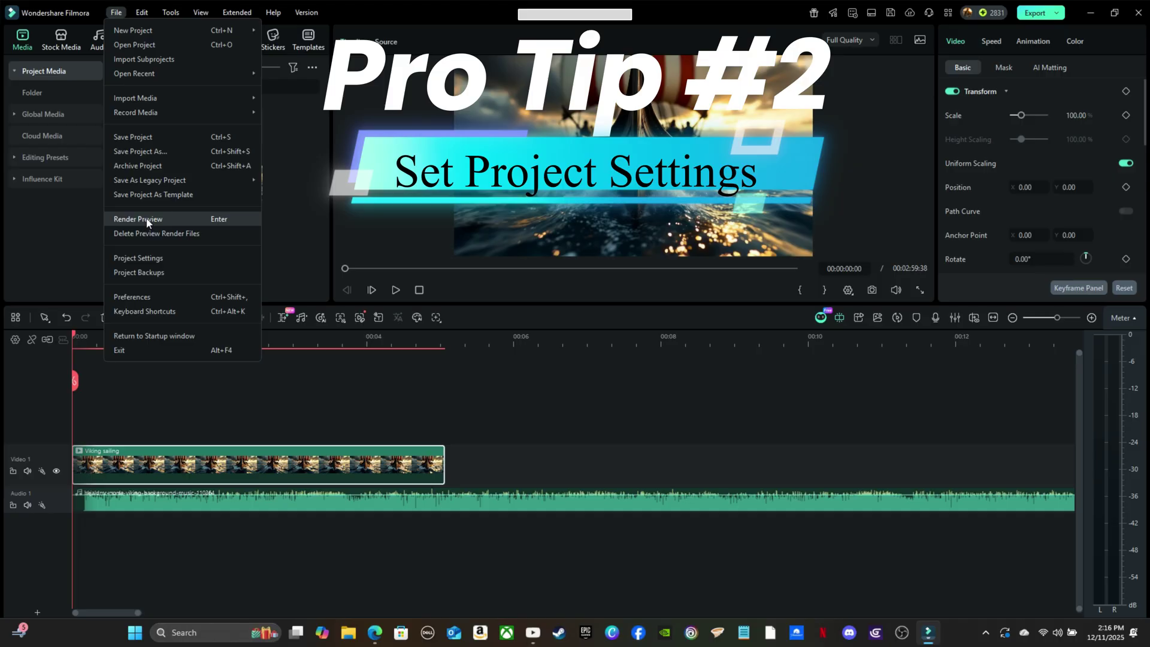
Step: Change the Sample Rate to 48000Hz in Project Settings and apply it
{"action": "left_click", "coordinate": [147, 257]}
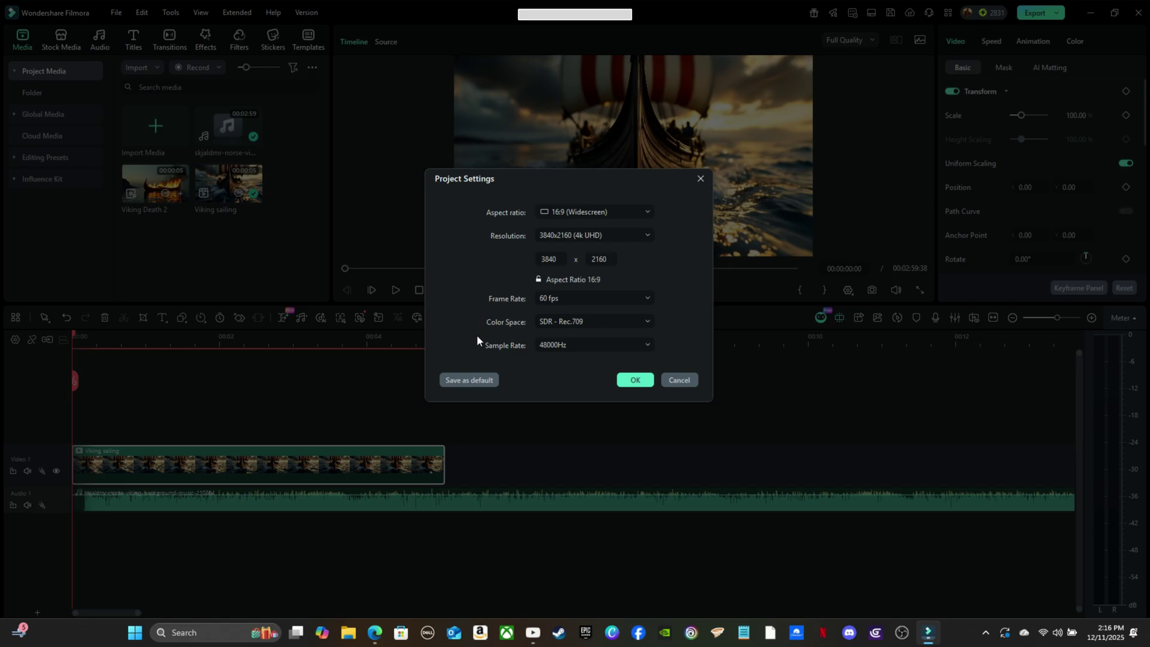
{"action": "left_click", "coordinate": [646, 347]}
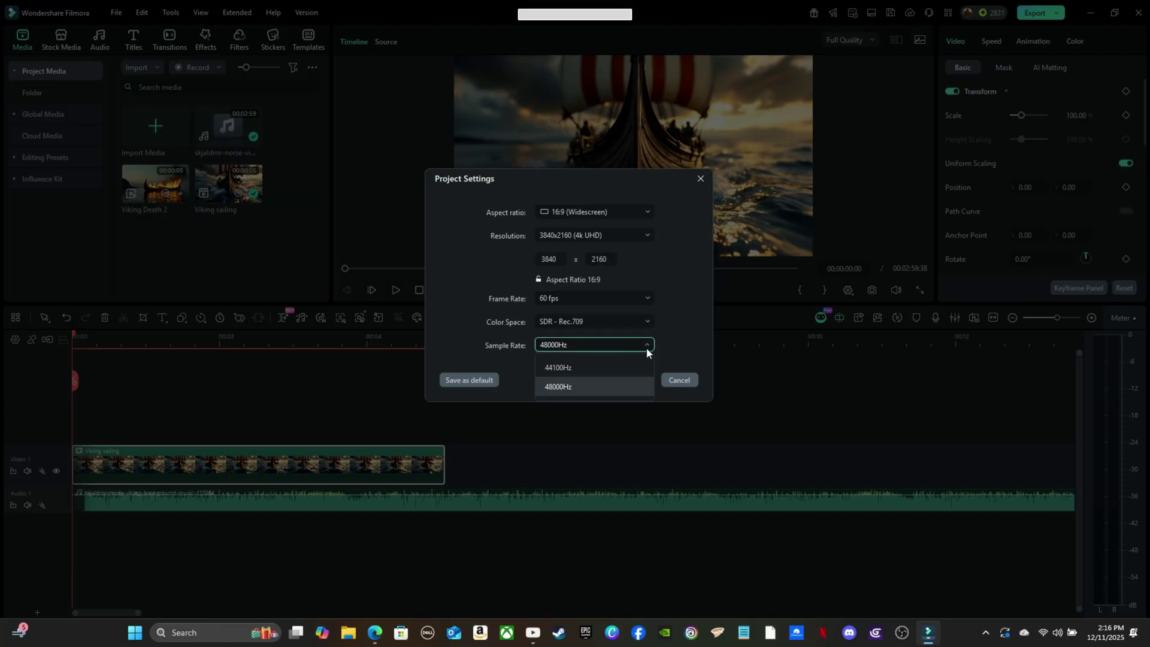
{"action": "left_click", "coordinate": [605, 383]}
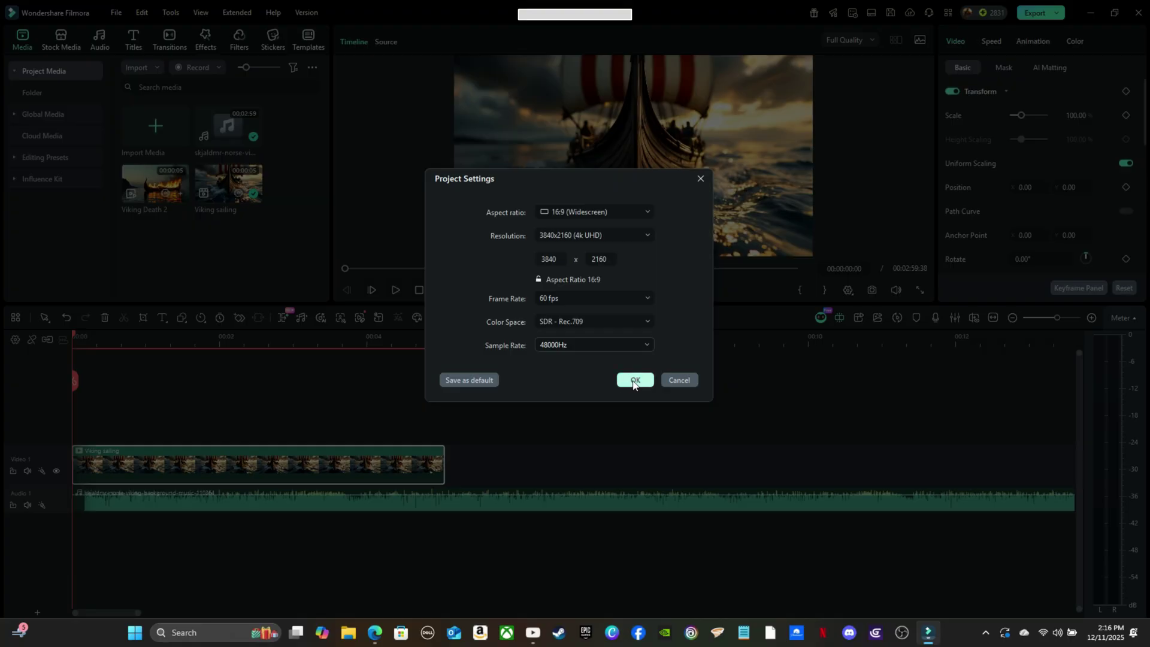
{"action": "left_click", "coordinate": [633, 382]}
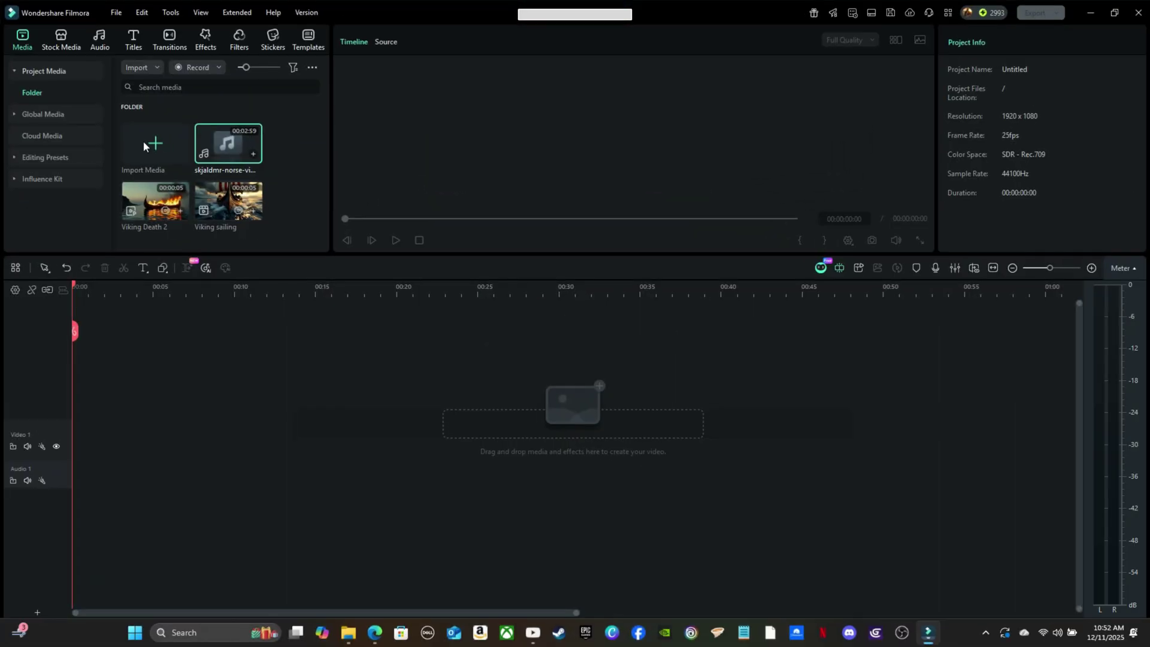
Step: Drag the Viking sailing clip onto Video 1 and the Norse music onto Audio 1
{"action": "left_click_drag", "start_coordinate": [228, 200], "coordinate": [77, 454]}
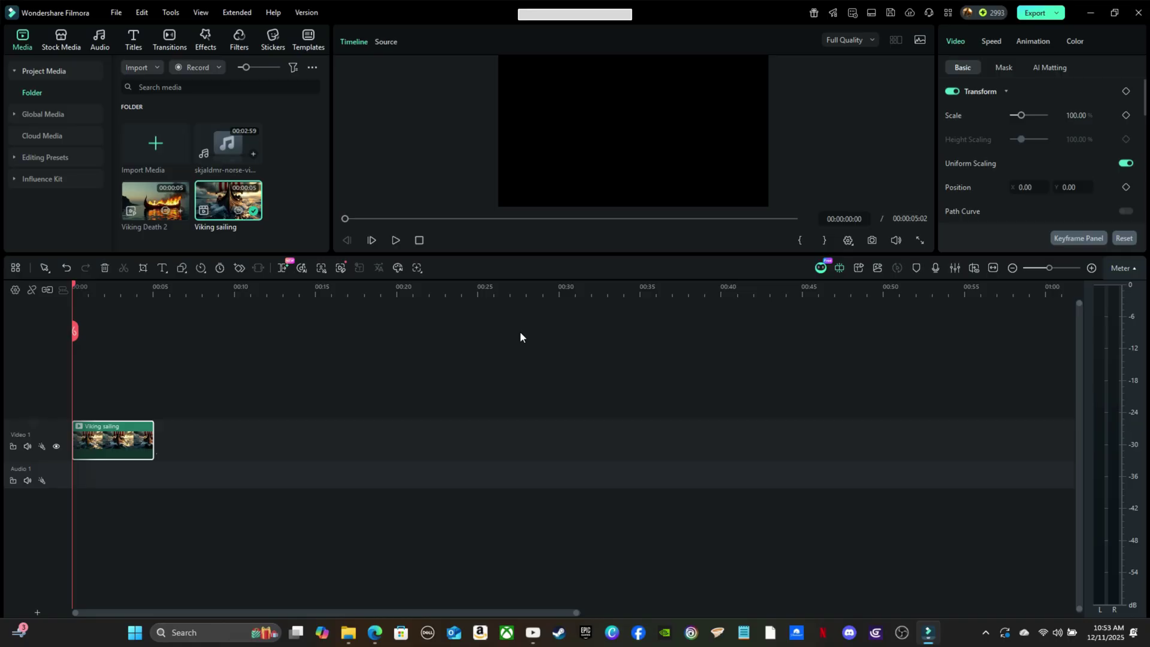
{"action": "left_click_drag", "start_coordinate": [228, 143], "coordinate": [73, 476]}
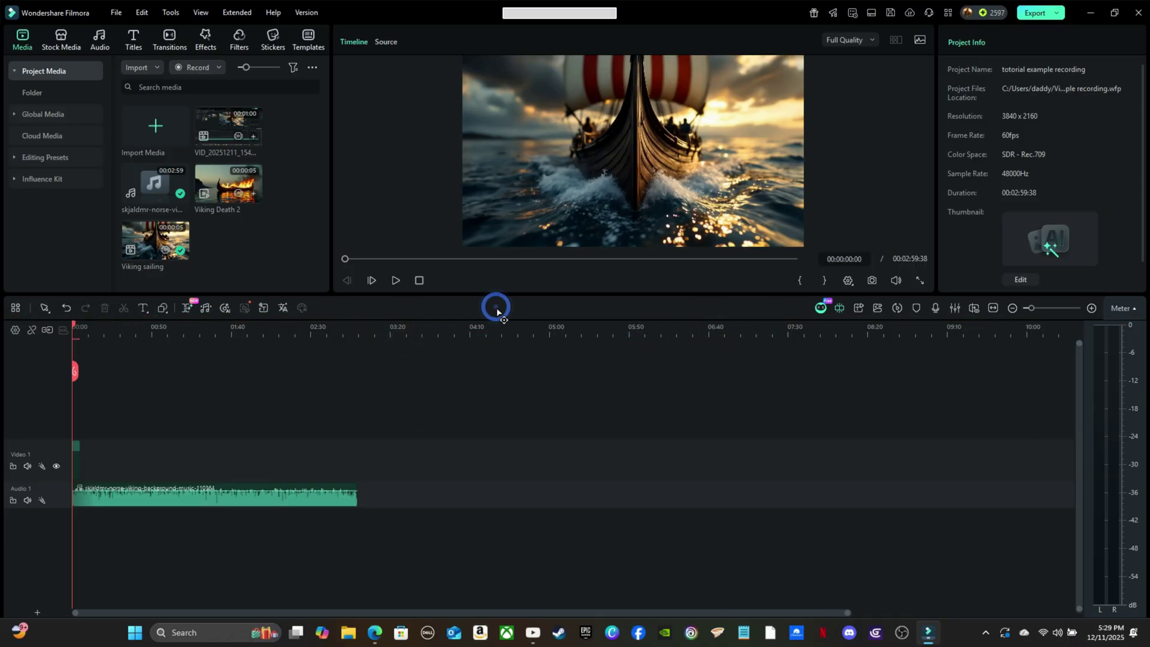
Step: Float and re-dock the timeline panel, then enlarge the preview by shrinking the timeline
{"action": "left_click_drag", "start_coordinate": [505, 325], "coordinate": [465, 205]}
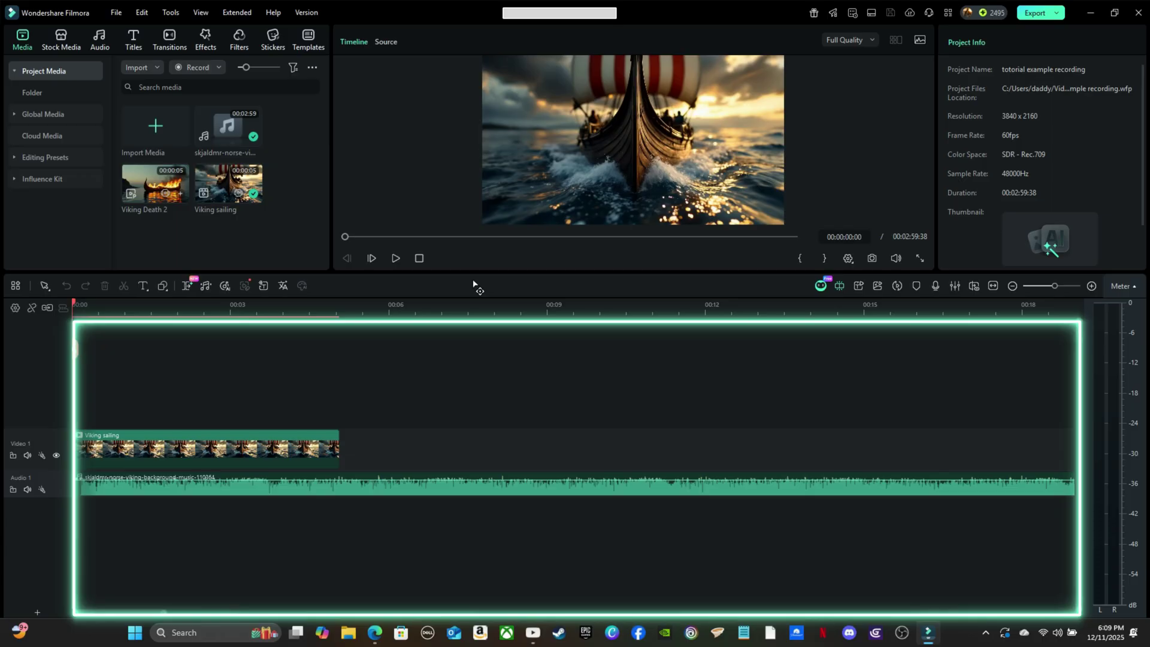
{"action": "mouse_move", "coordinate": [475, 273]}
{"action": "left_mouse_down"}
{"action": "mouse_move", "coordinate": [465, 533]}
{"action": "mouse_move", "coordinate": [455, 278]}
{"action": "left_mouse_up"}
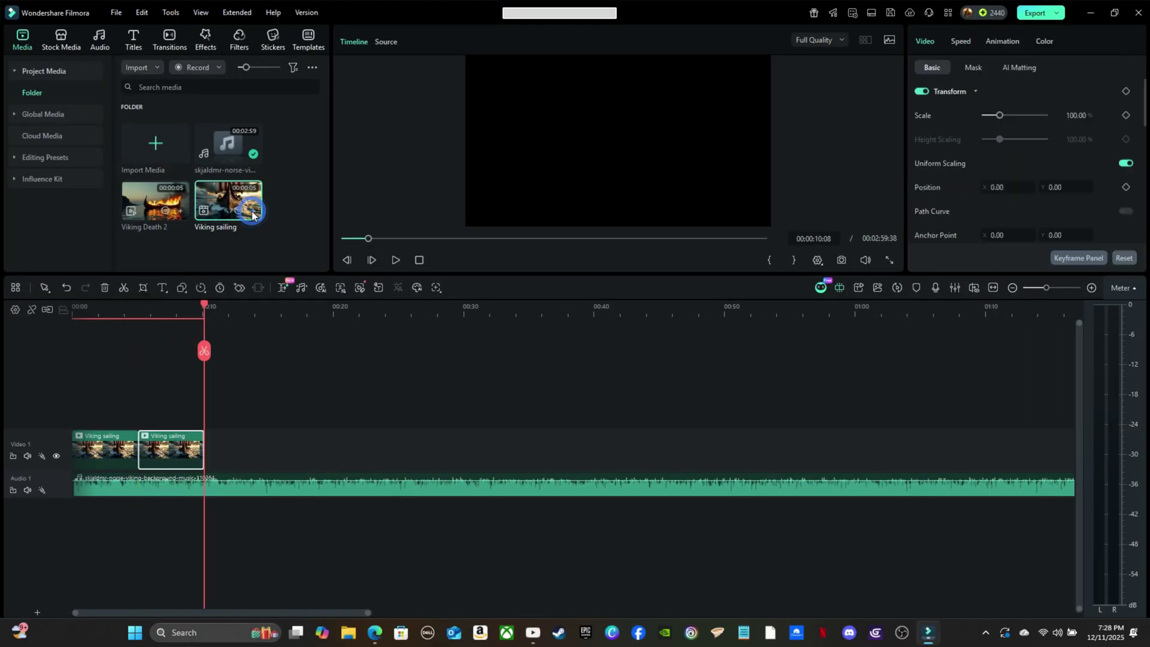
Step: Split the Viking sailing clip twice and move the playhead earlier
{"action": "left_click", "coordinate": [252, 214]}
{"action": "left_click", "coordinate": [253, 214]}
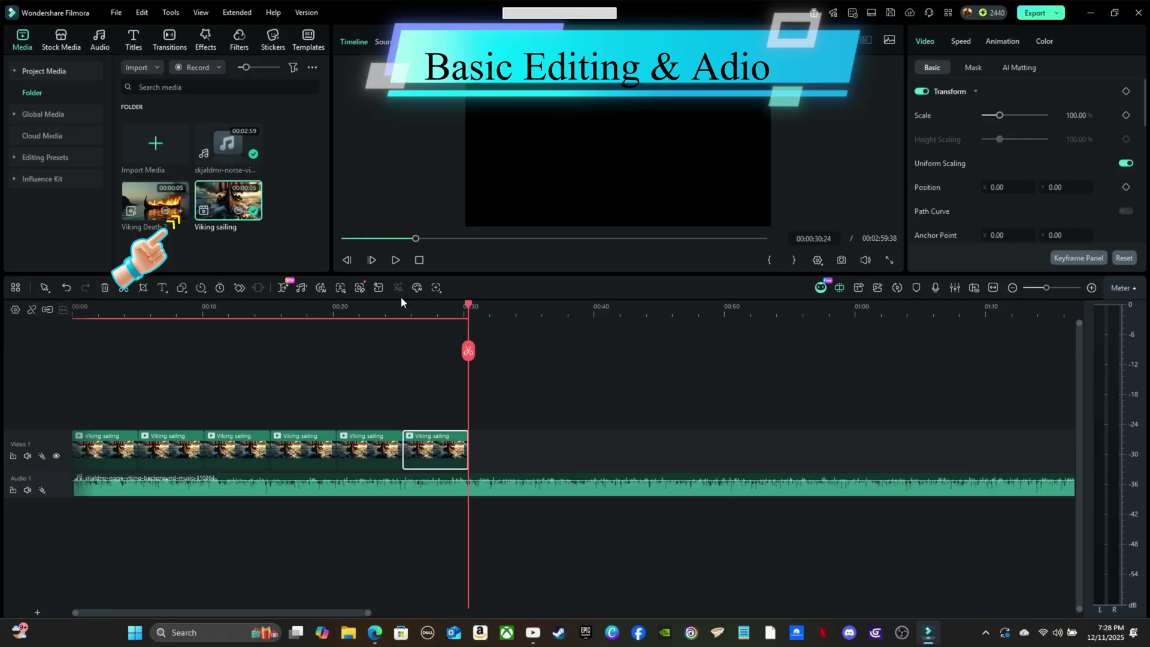
{"action": "mouse_move", "coordinate": [439, 310]}
{"action": "left_mouse_down"}
{"action": "mouse_move", "coordinate": [84, 314]}
{"action": "mouse_move", "coordinate": [438, 330]}
{"action": "left_mouse_up"}
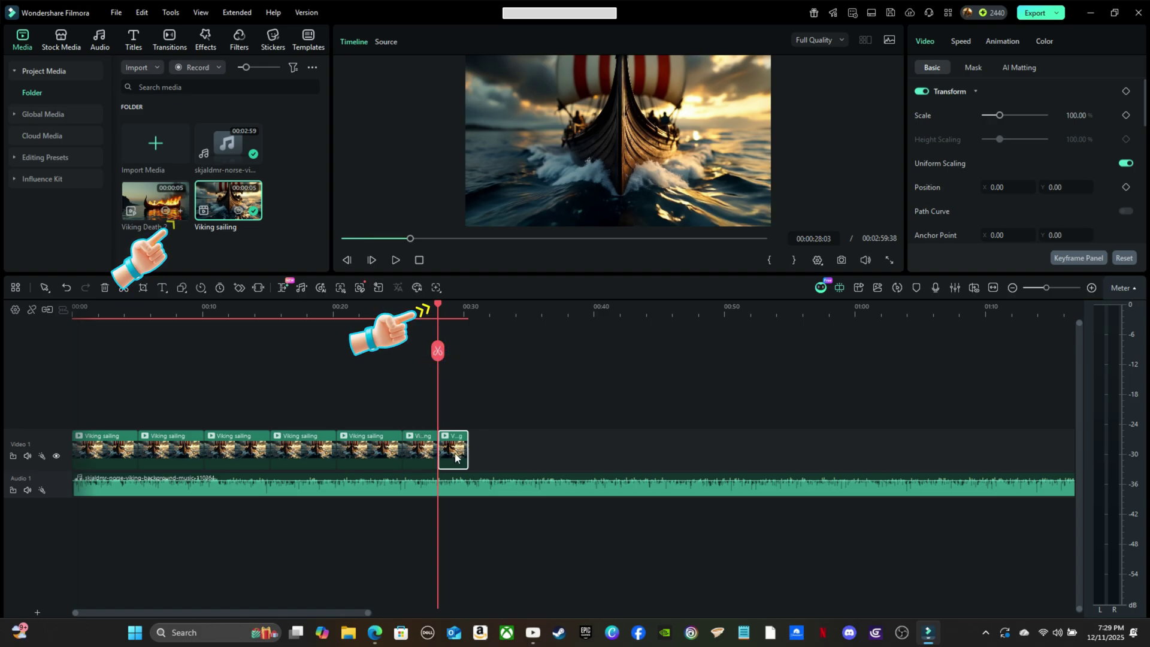
Step: Delete the stray end clip to the right of the playhead
{"action": "left_click_drag", "start_coordinate": [487, 460], "coordinate": [479, 449]}
{"action": "right_click", "coordinate": [479, 449]}
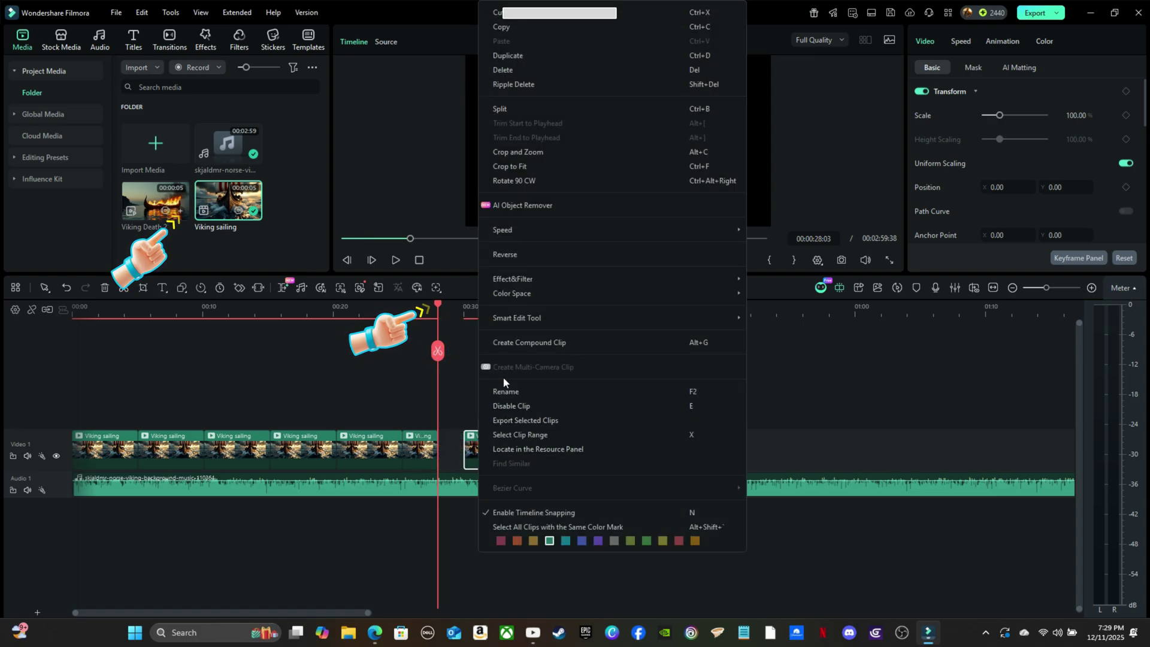
{"action": "left_click", "coordinate": [519, 70]}
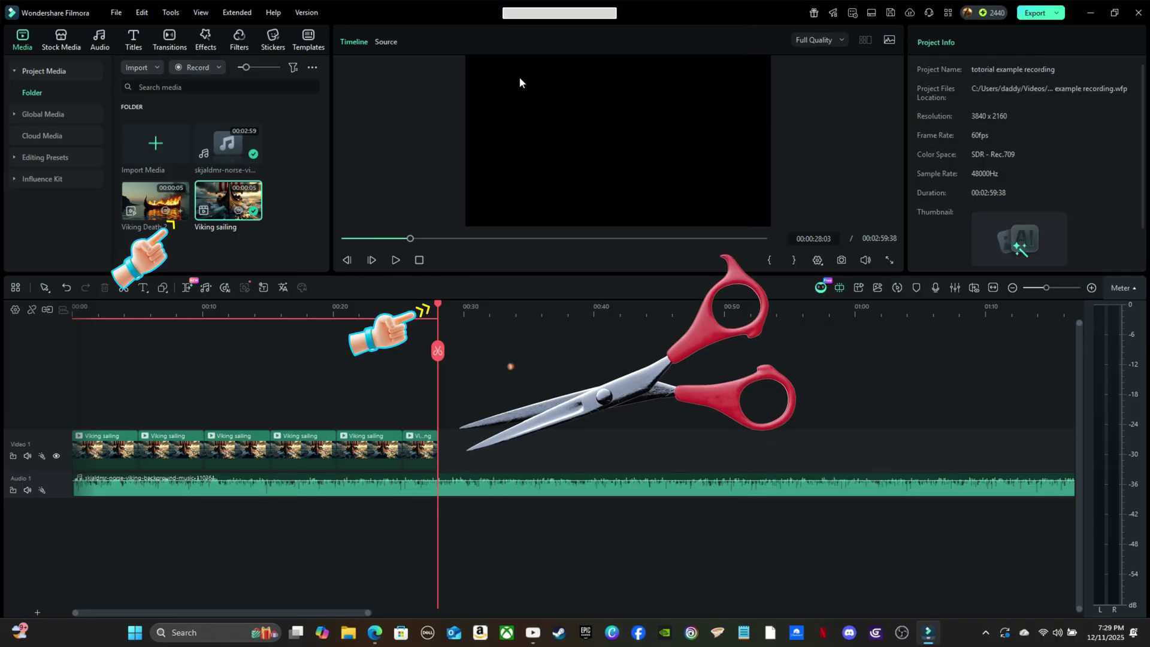
Step: Extend the last Viking sailing clip past 28 seconds and split it with Ctrl+B
{"action": "left_click_drag", "start_coordinate": [442, 456], "coordinate": [471, 448]}
{"action": "key", "text": "ctrl+b"}
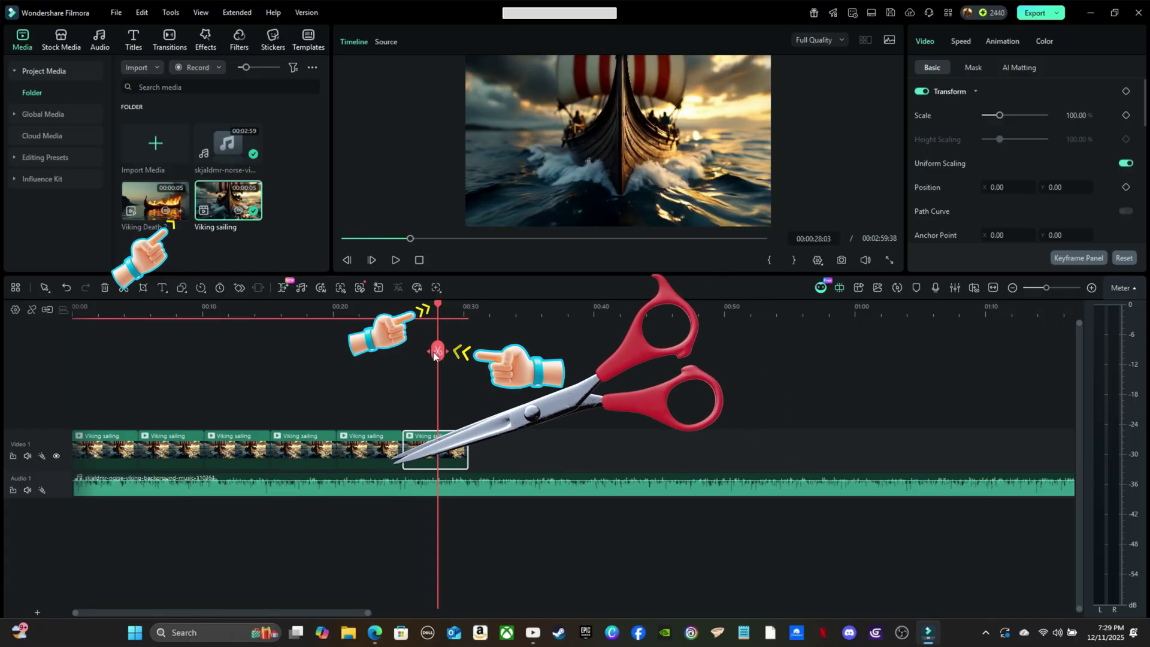
{"action": "right_click", "coordinate": [462, 449]}
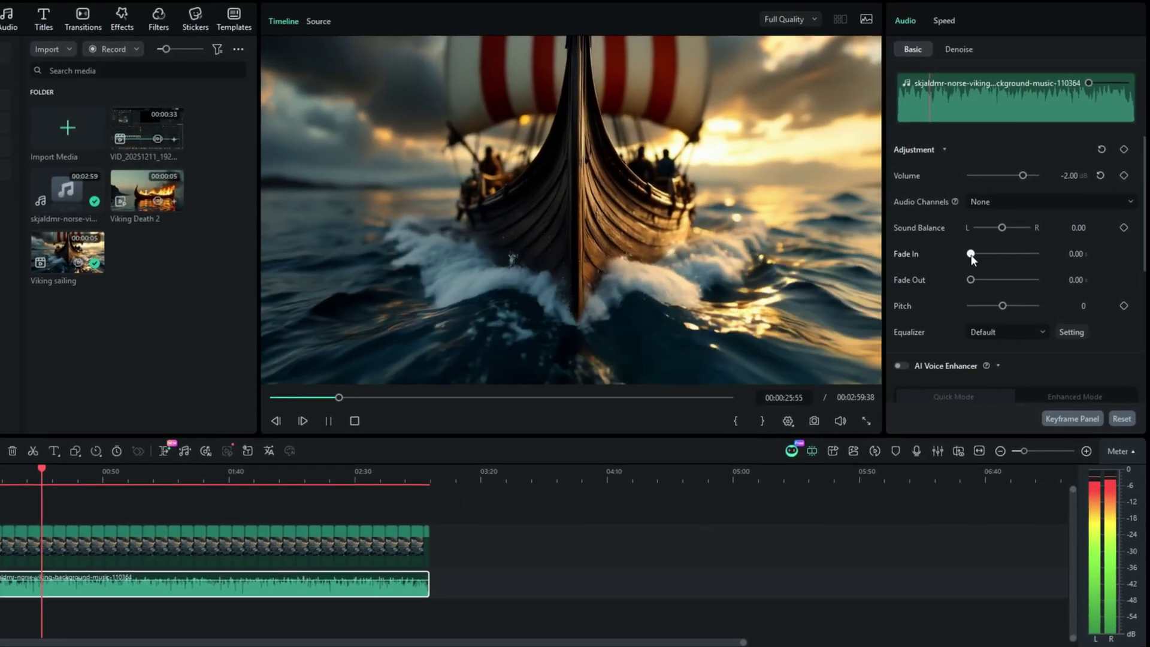
{"action": "left_click", "coordinate": [1074, 256]}
{"action": "left_click", "coordinate": [1074, 262]}
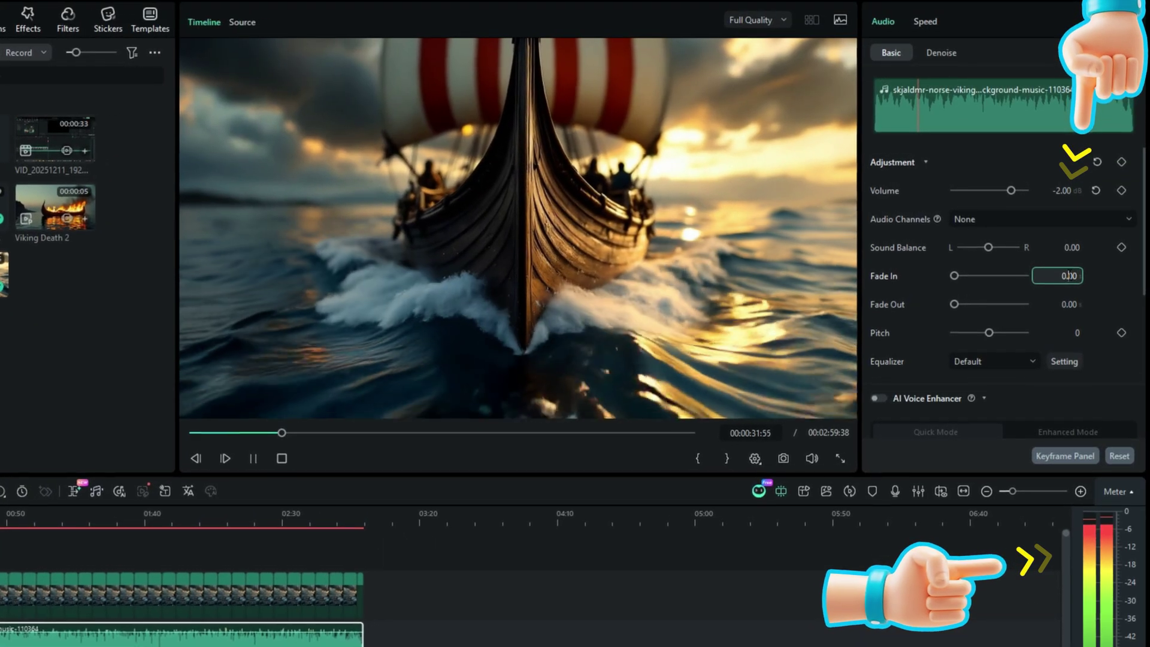
{"action": "left_click", "coordinate": [1124, 278]}
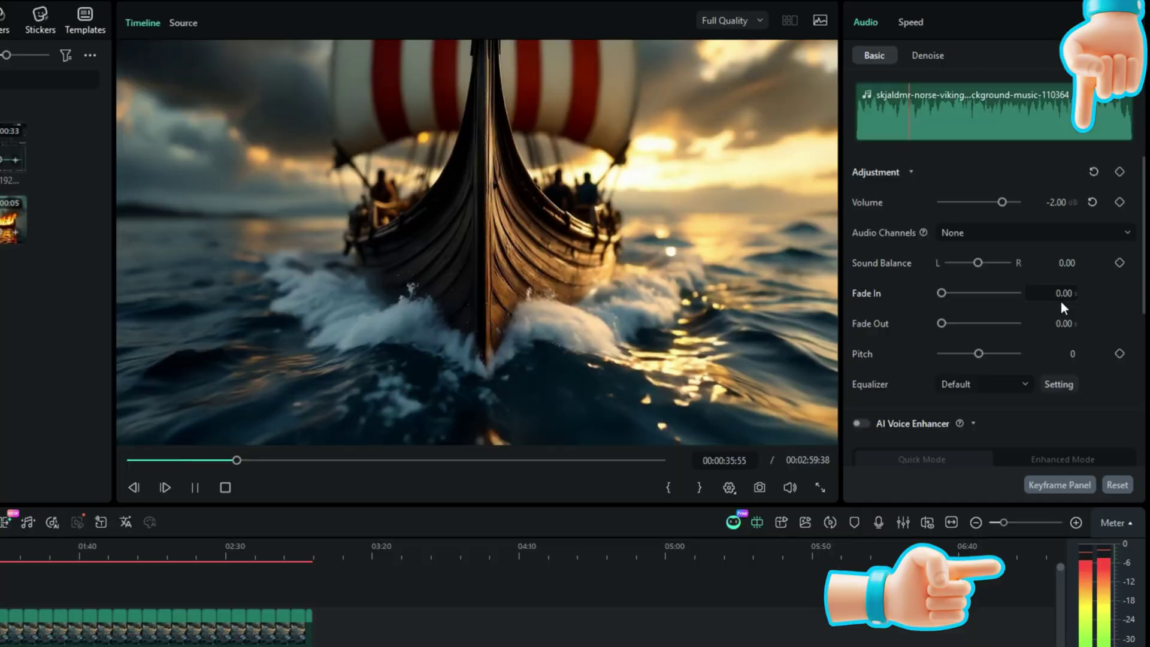
{"action": "left_click", "coordinate": [1066, 287]}
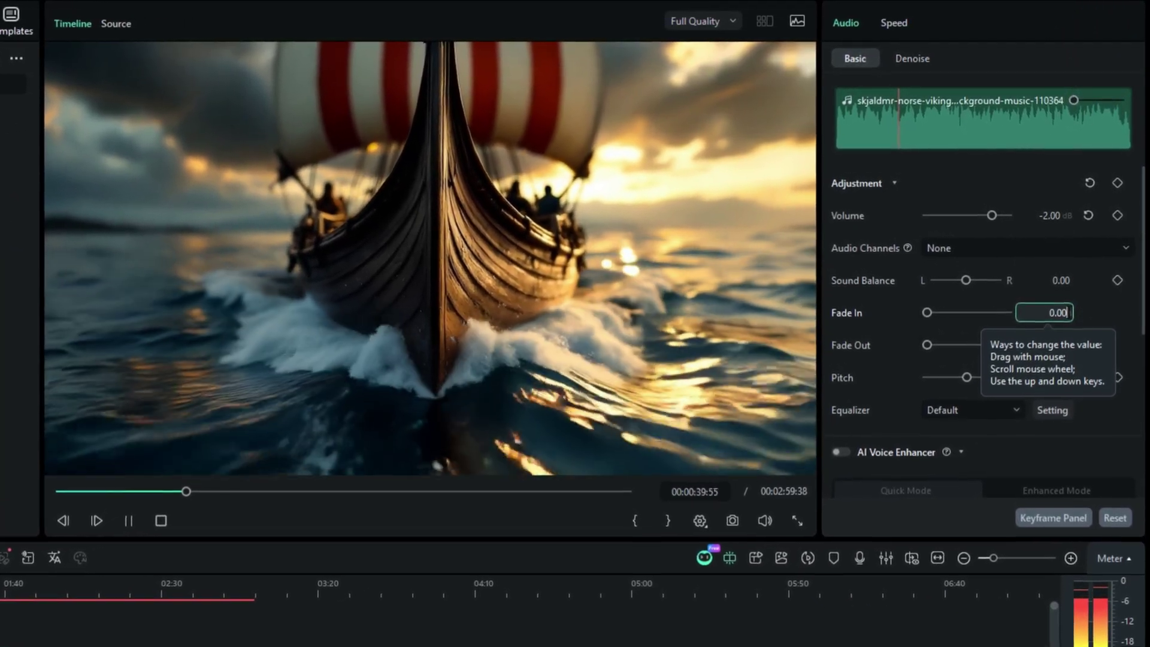
{"action": "key", "text": "BackSpace"}
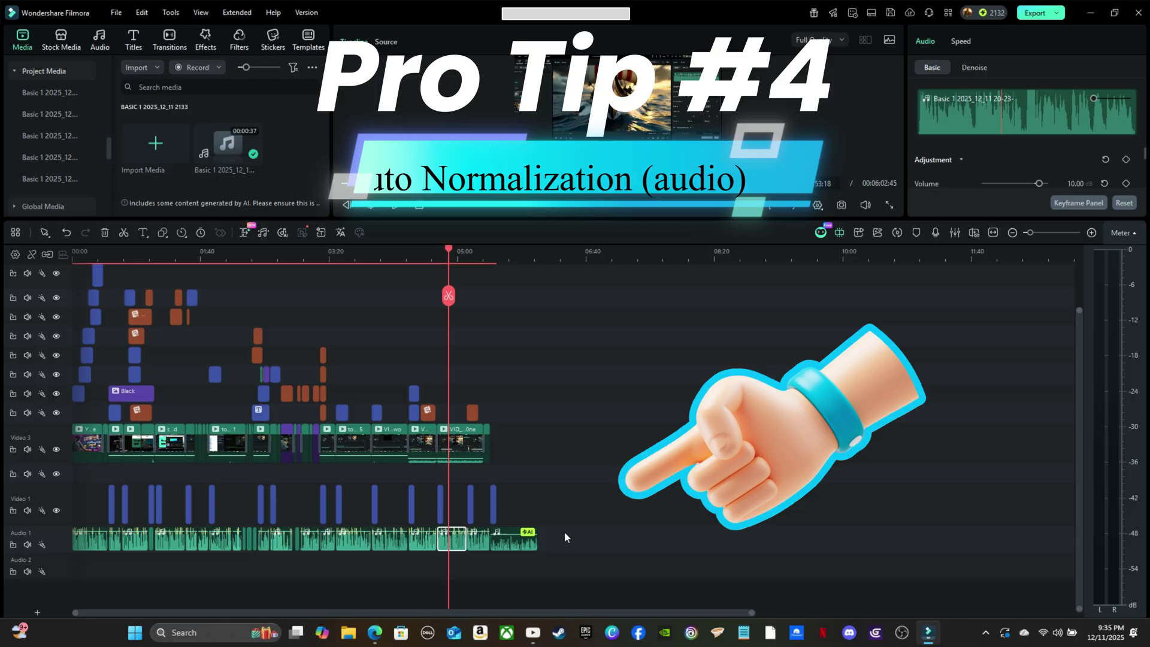
Step: Marquee-select all the music clips on Audio 1
{"action": "left_click", "coordinate": [548, 537]}
{"action": "left_click", "coordinate": [507, 549]}
{"action": "left_click_drag", "start_coordinate": [508, 550], "coordinate": [70, 566]}
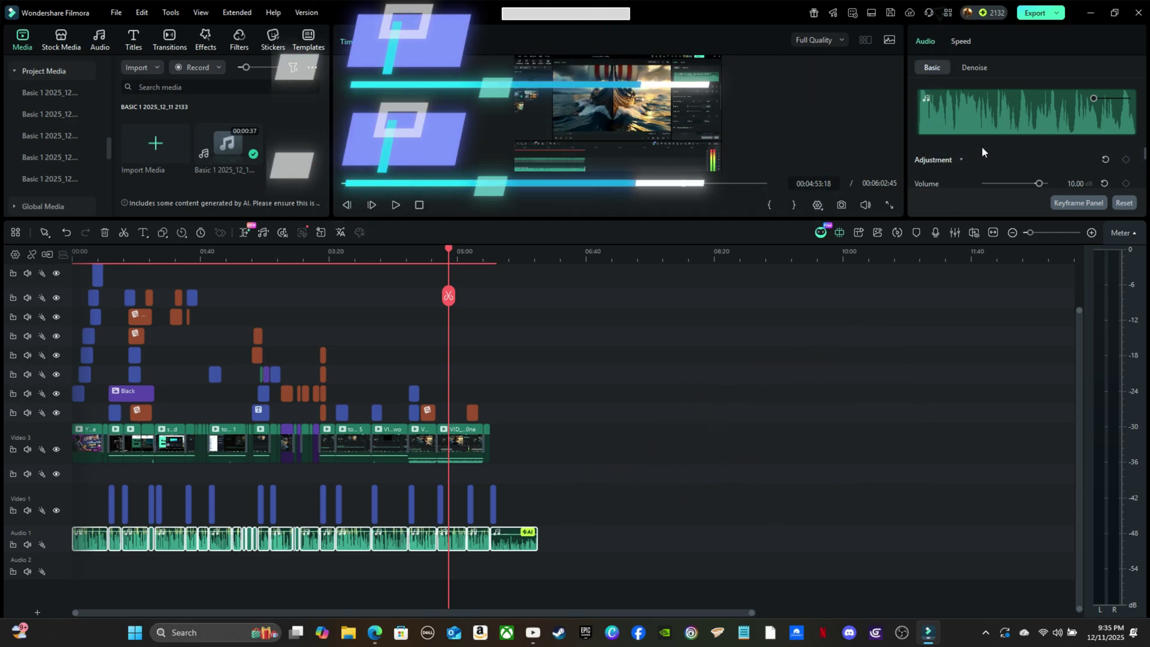
Step: Enable Auto Normalization with the -14 LUFS preset in the Audio panel, then play the project
{"action": "left_click", "coordinate": [925, 42]}
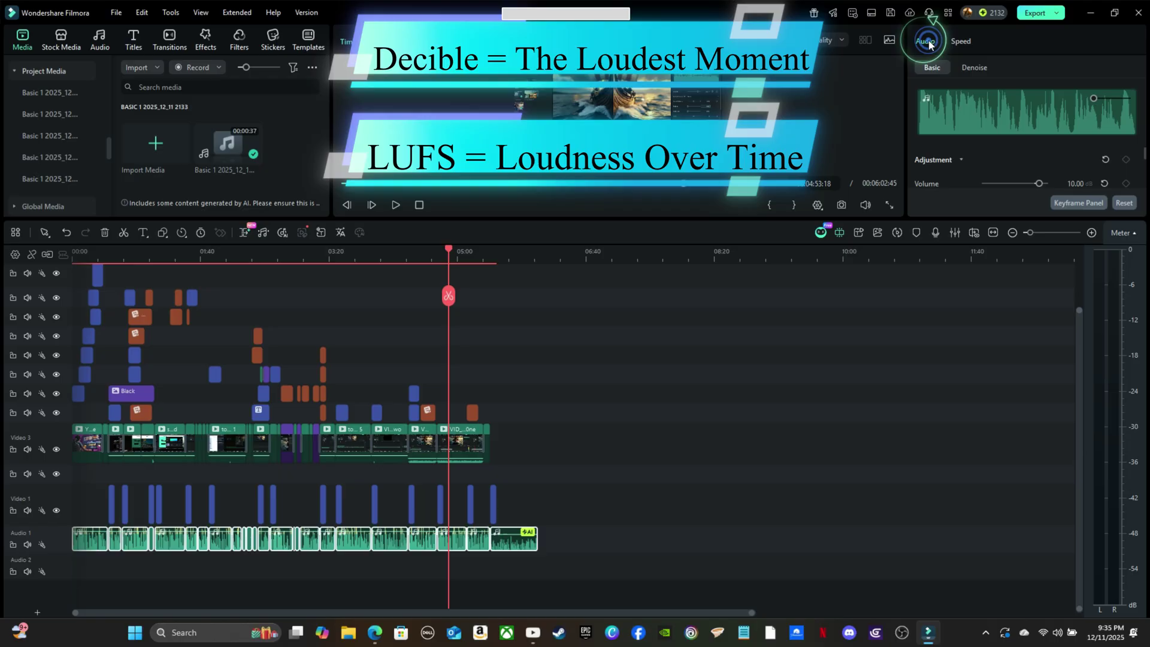
{"action": "scroll", "coordinate": [1007, 152], "scroll_direction": "down", "scroll_amount": 2}
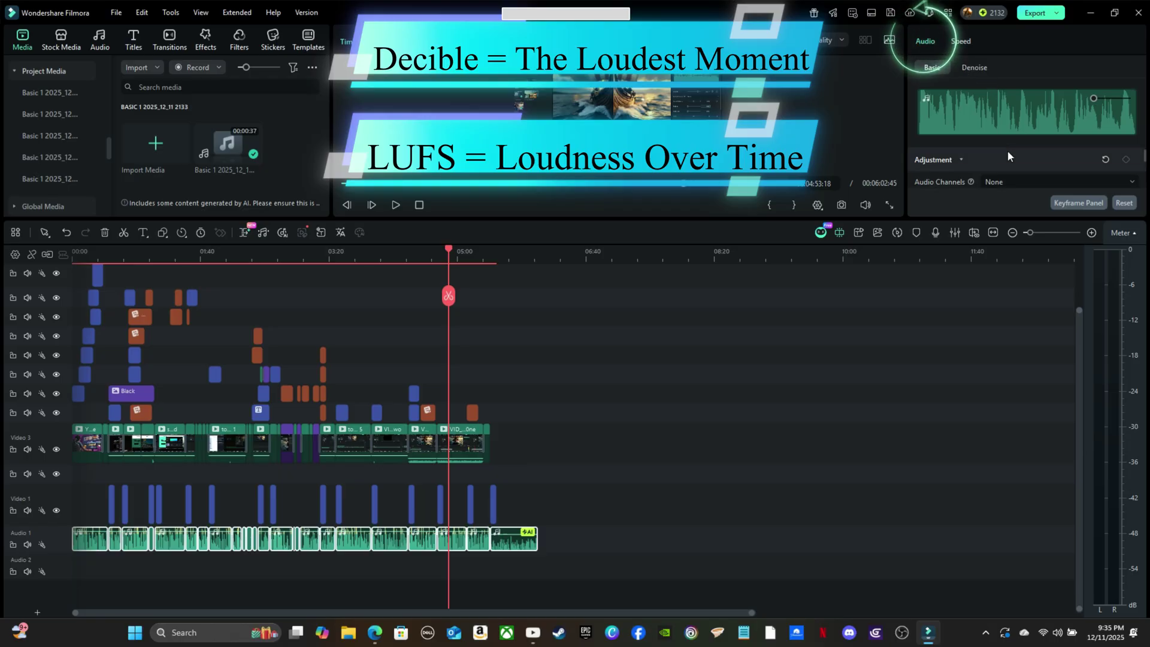
{"action": "scroll", "coordinate": [1068, 157], "scroll_direction": "down", "scroll_amount": 3}
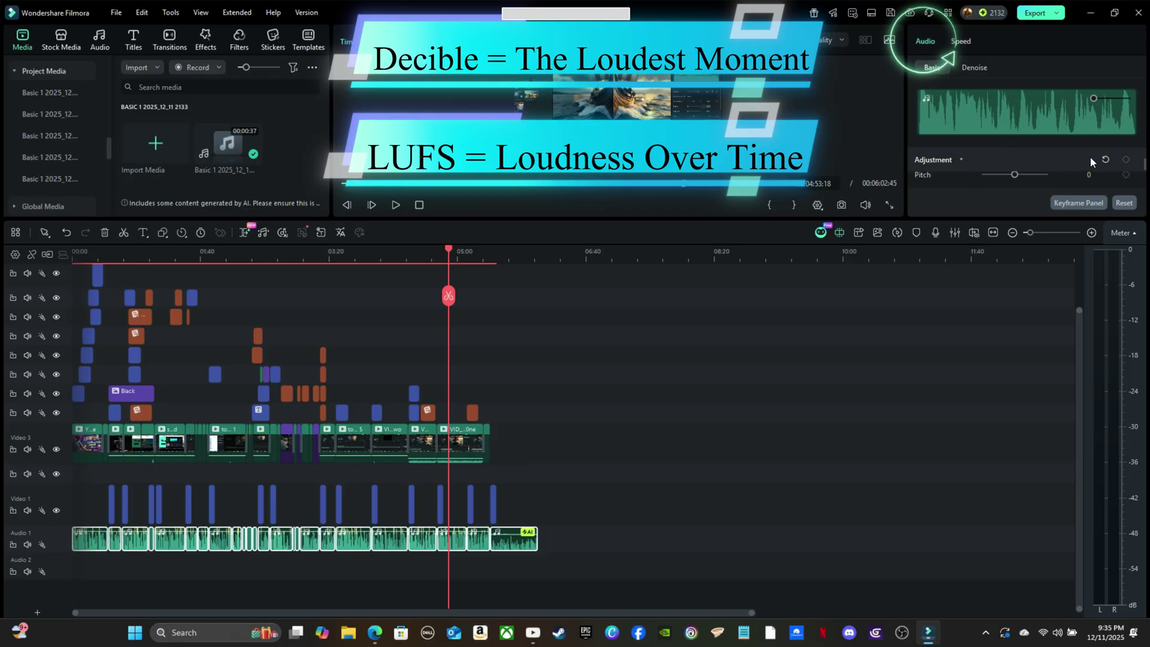
{"action": "left_click_drag", "start_coordinate": [749, 218], "coordinate": [750, 370]}
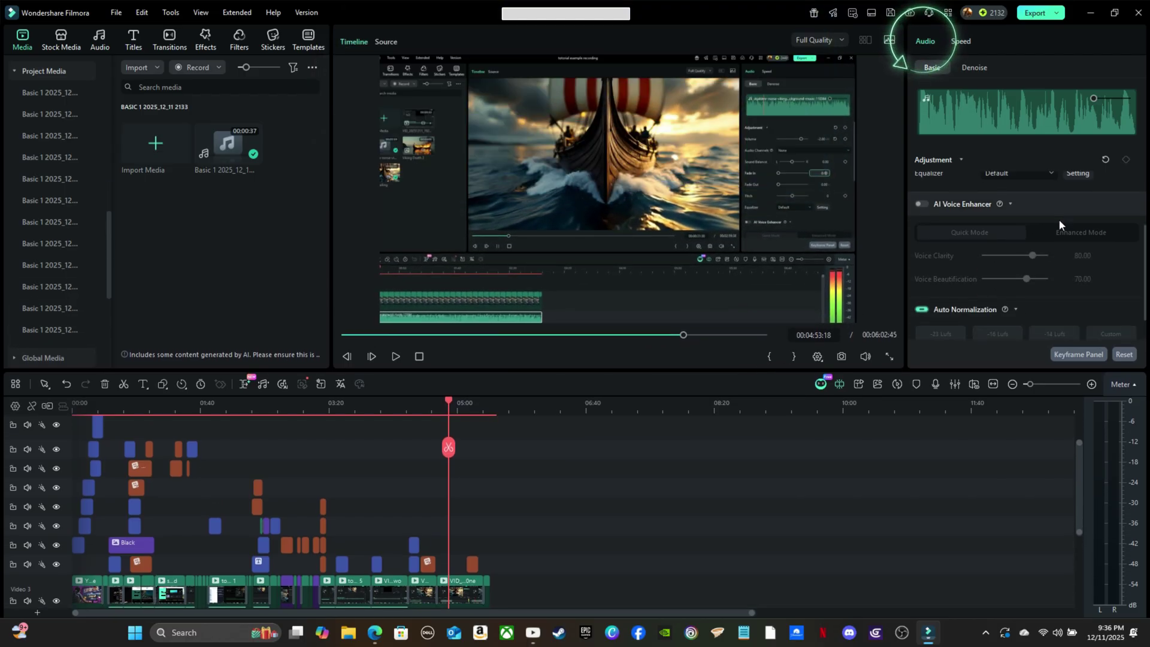
{"action": "scroll", "coordinate": [1058, 219], "scroll_direction": "down", "scroll_amount": 2}
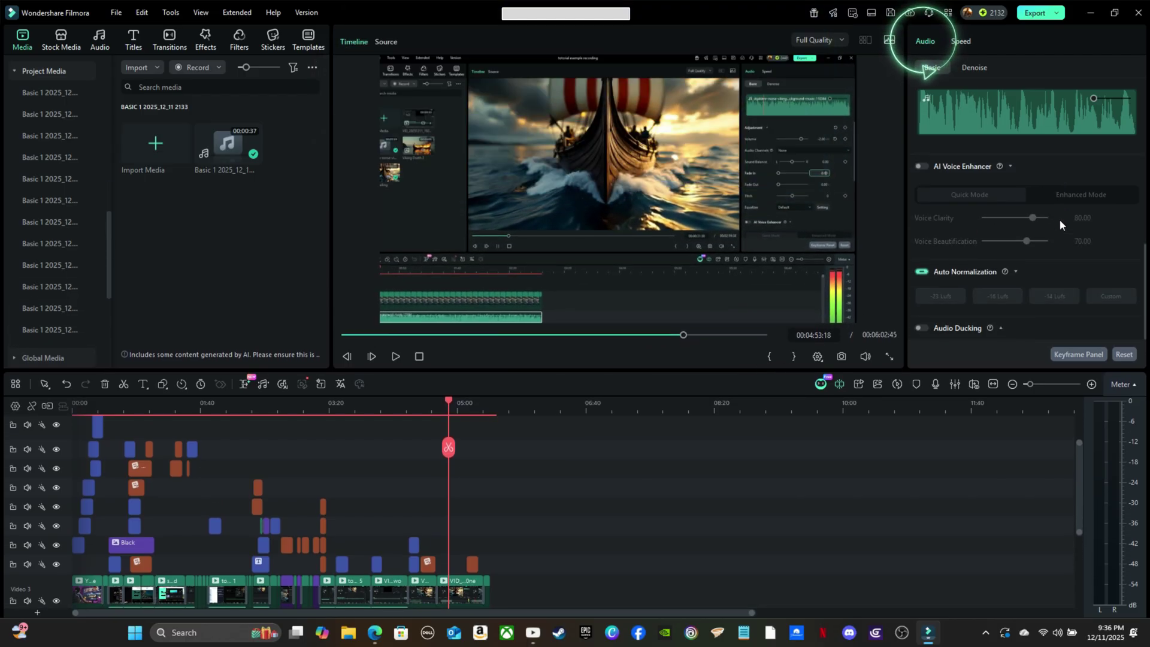
{"action": "left_click", "coordinate": [922, 273]}
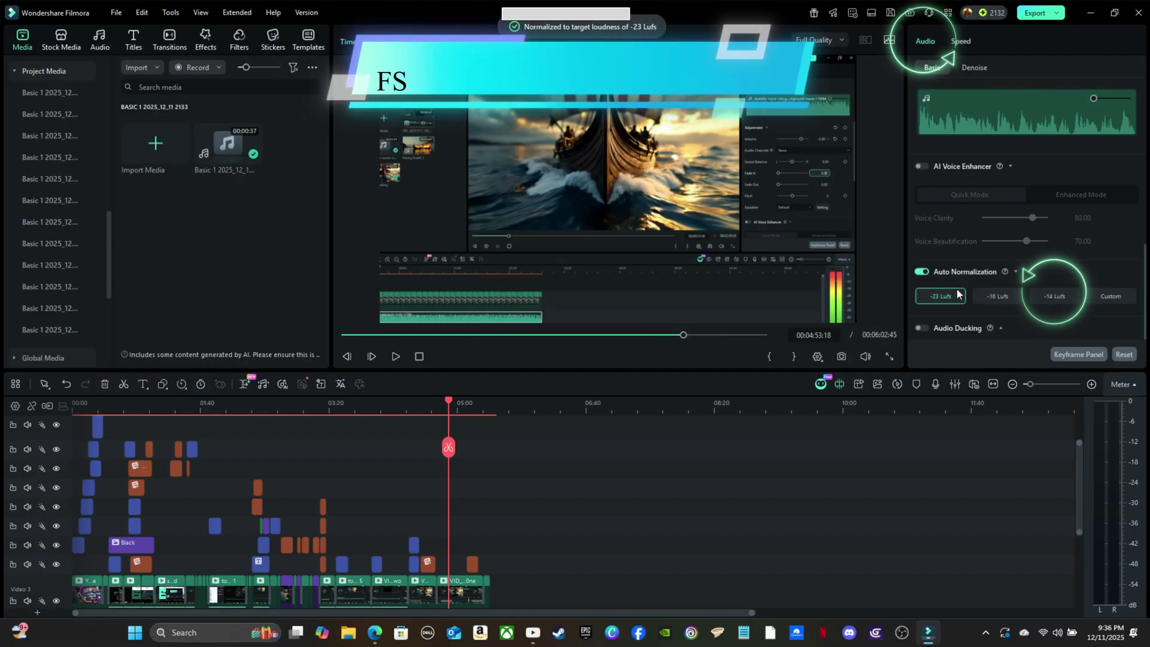
{"action": "left_click", "coordinate": [1043, 297]}
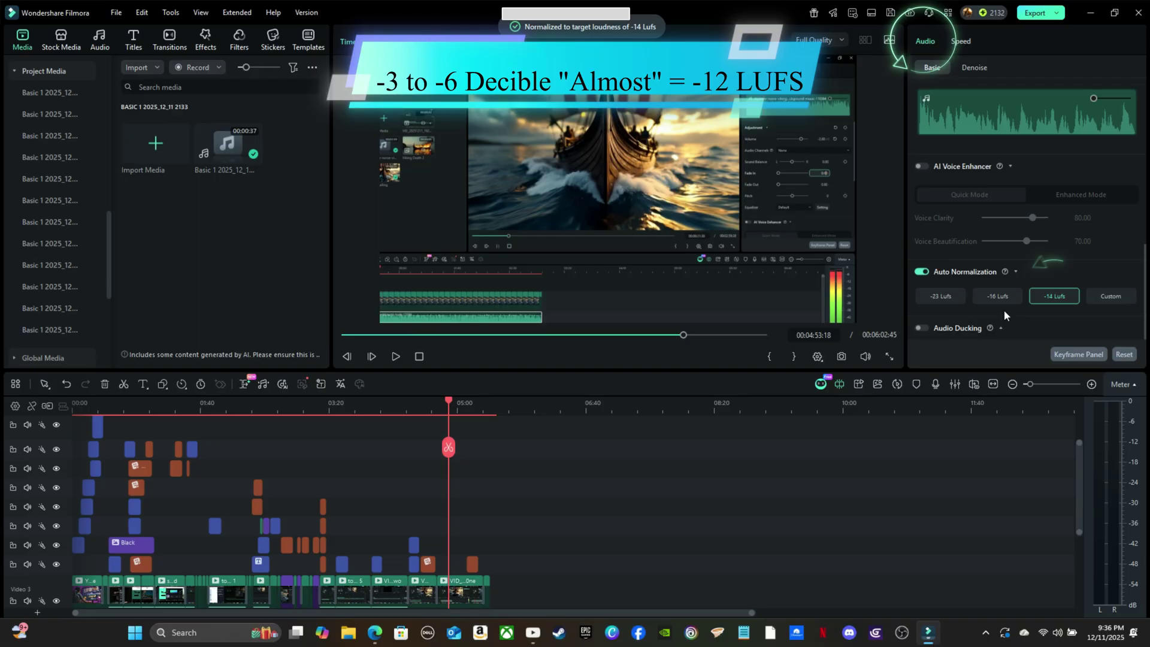
{"action": "scroll", "coordinate": [536, 483], "scroll_direction": "down", "scroll_amount": 3}
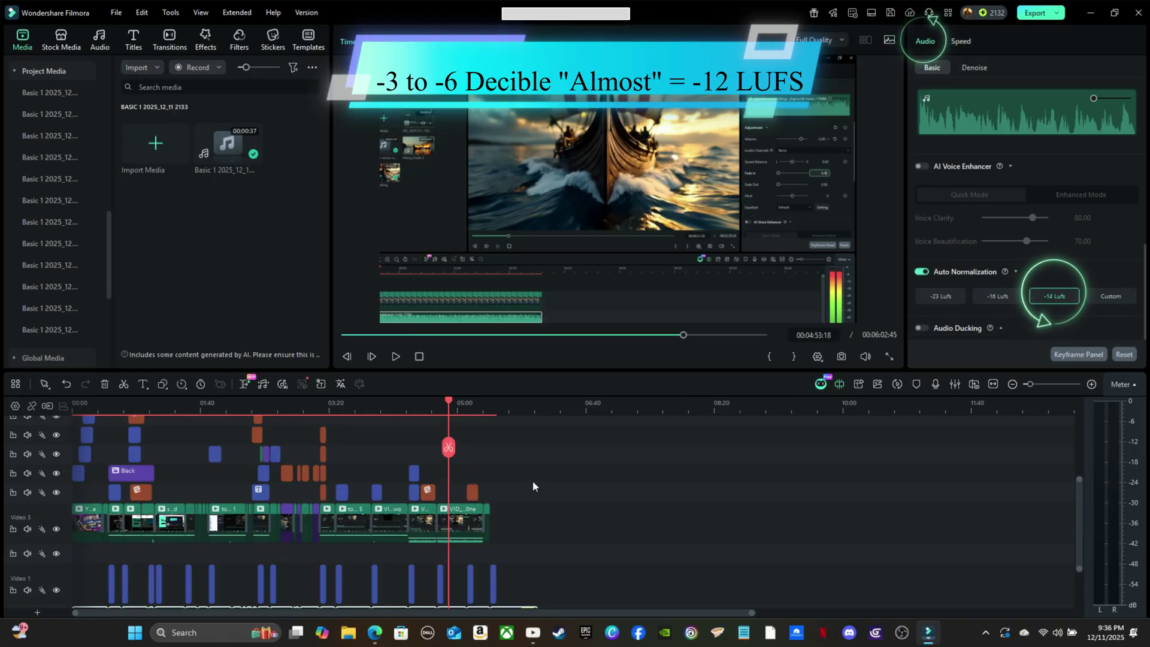
{"action": "left_click", "coordinate": [395, 356]}
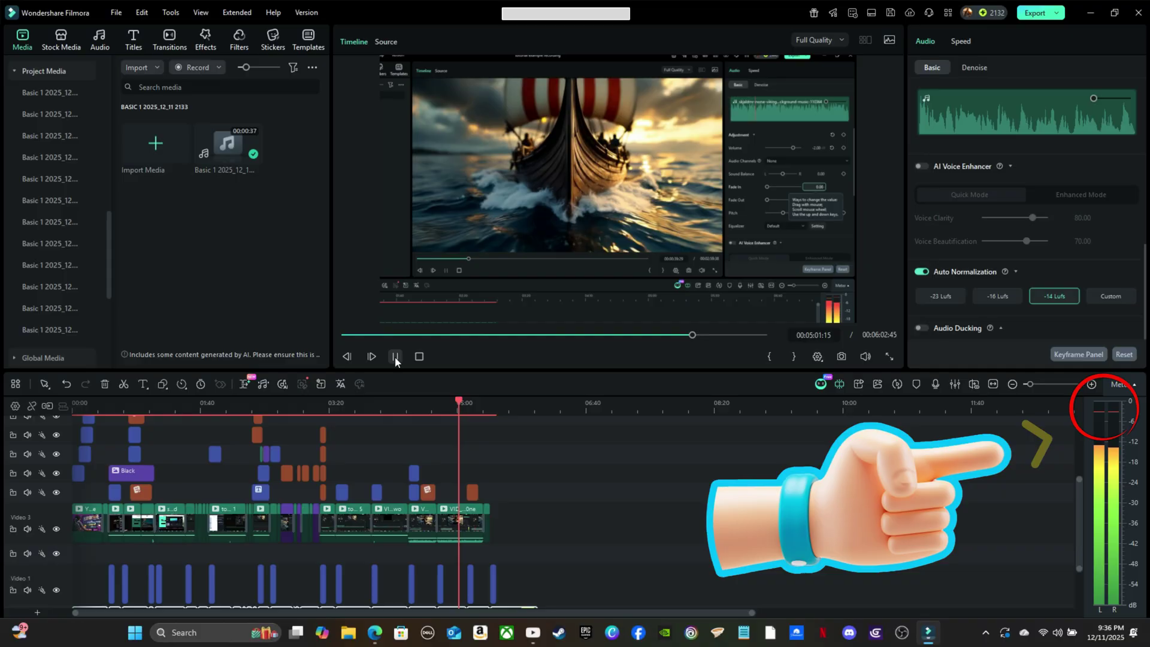
Step: Pause the preview at 00:05:02:58 and scroll down the timeline tracks
{"action": "left_click", "coordinate": [396, 356]}
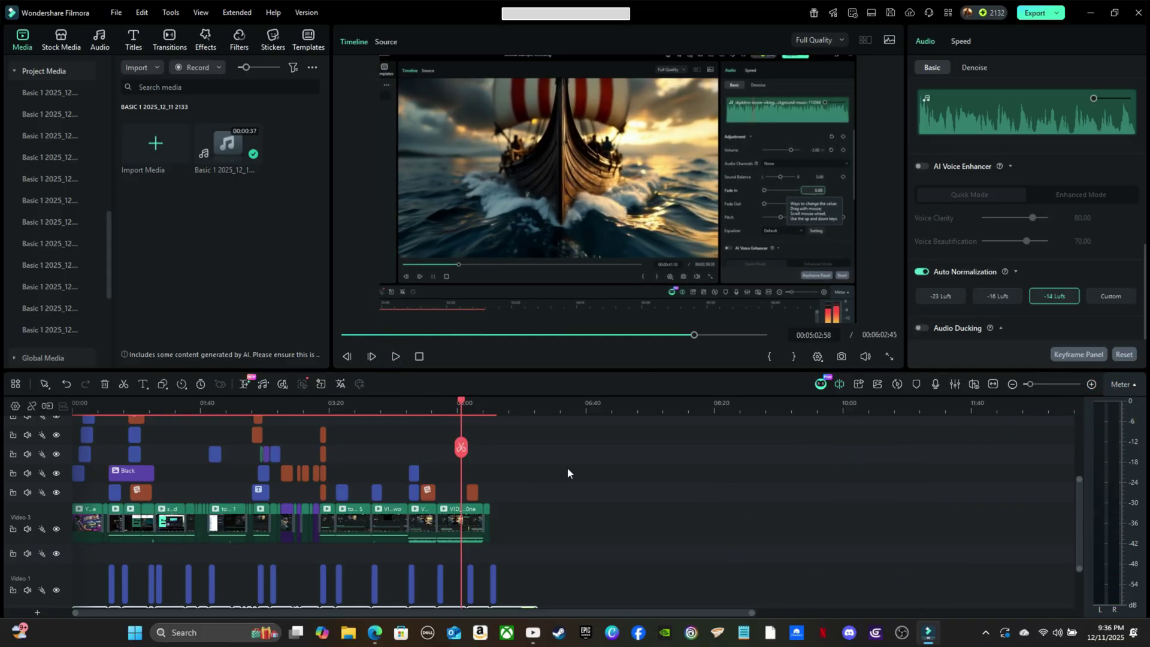
{"action": "scroll", "coordinate": [573, 468], "scroll_direction": "down", "scroll_amount": 2}
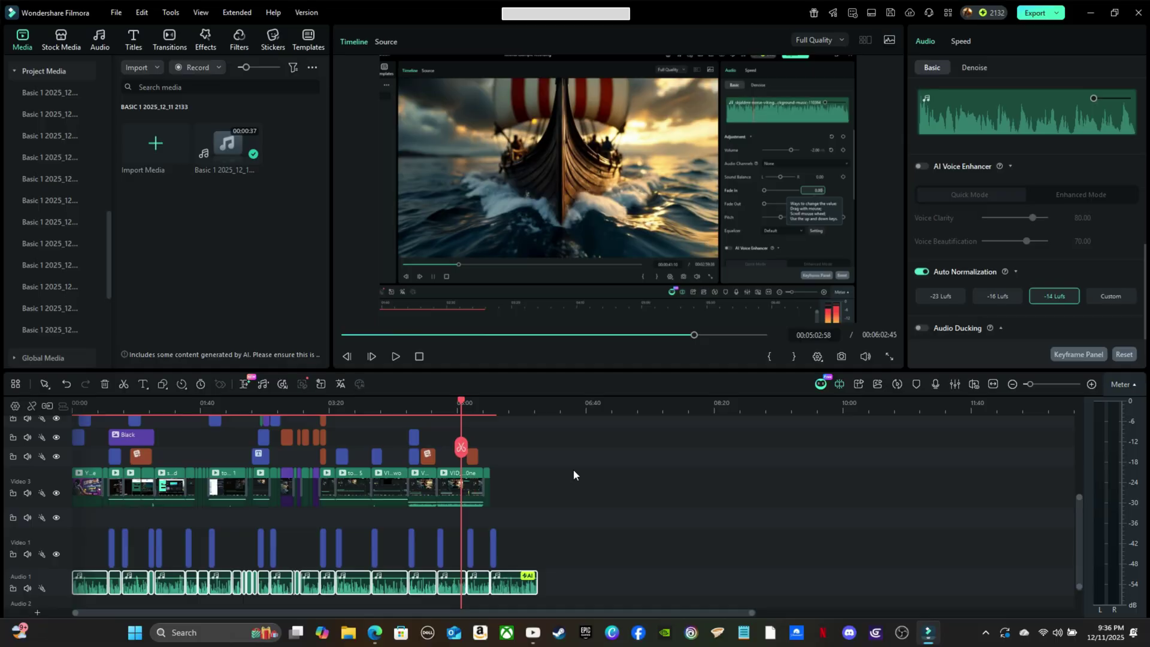